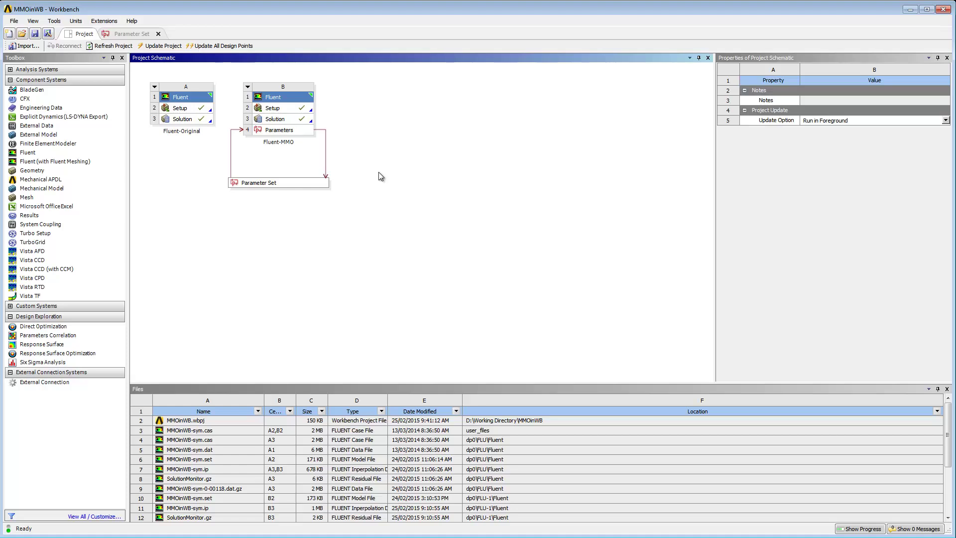
In the parameter set, add design point DP 1 with Vertical 0.0015.
{"action": "left_click", "coordinate": [131, 34]}
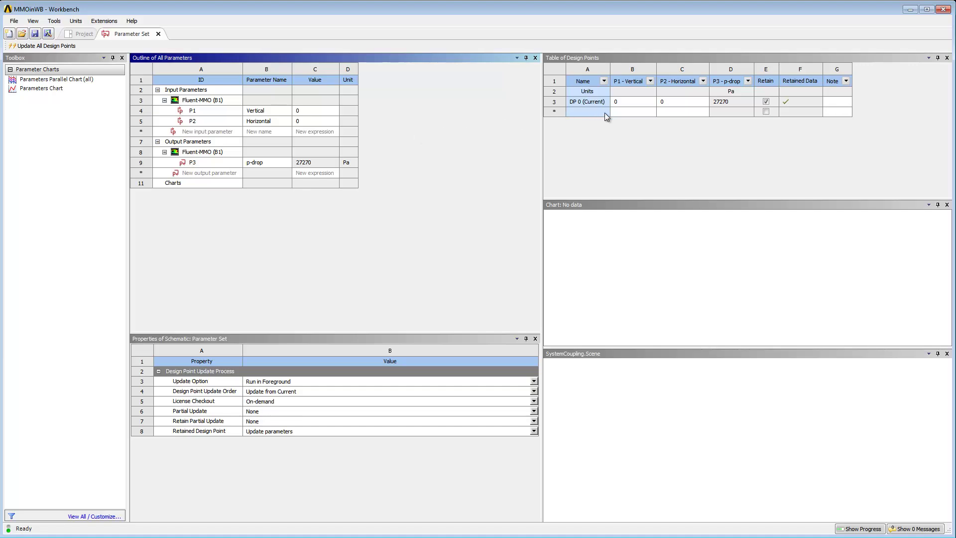
{"action": "double_click", "coordinate": [631, 112]}
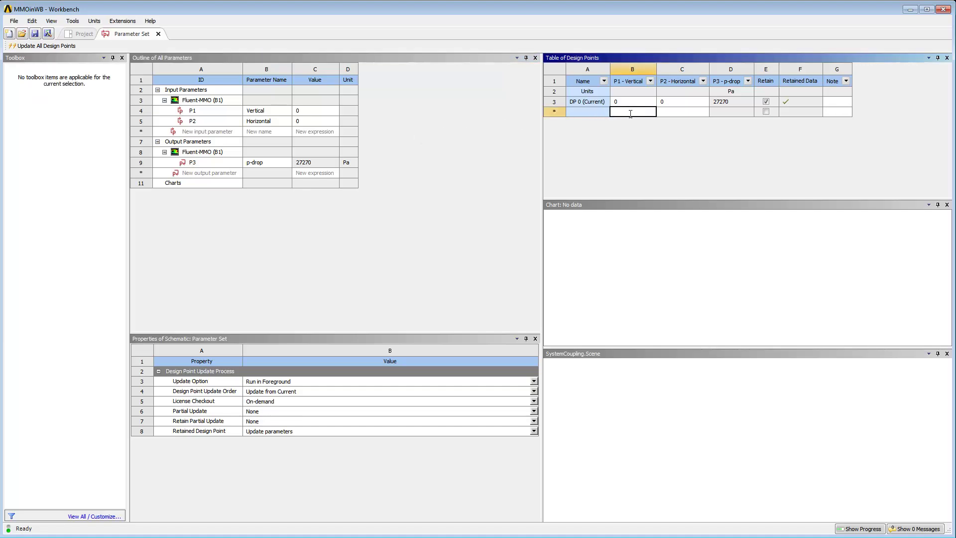
{"action": "type", "text": "0.0015"}
{"action": "key", "text": "Return"}
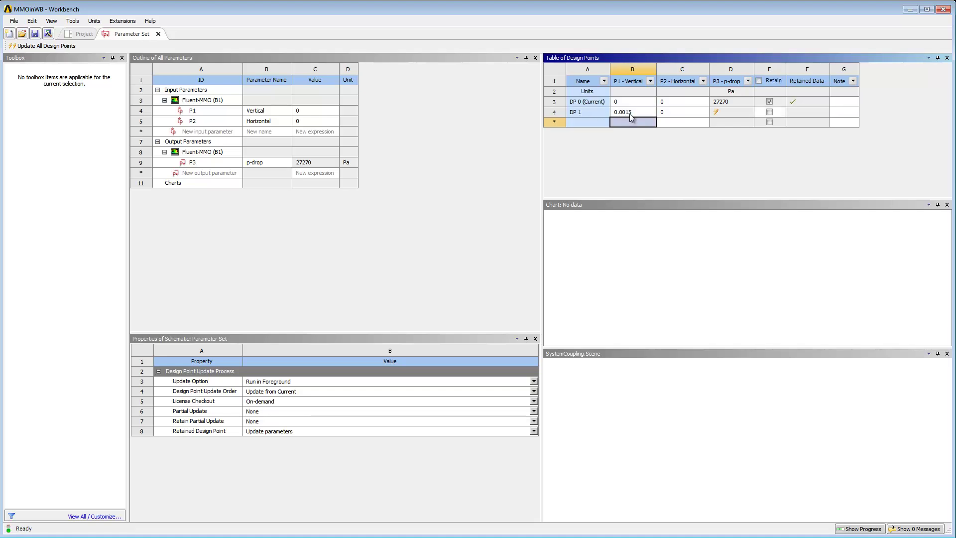
Add DP 2 with Horizontal 0.005, then enter Vertical 0.0015 for DP 3.
{"action": "left_click", "coordinate": [670, 121]}
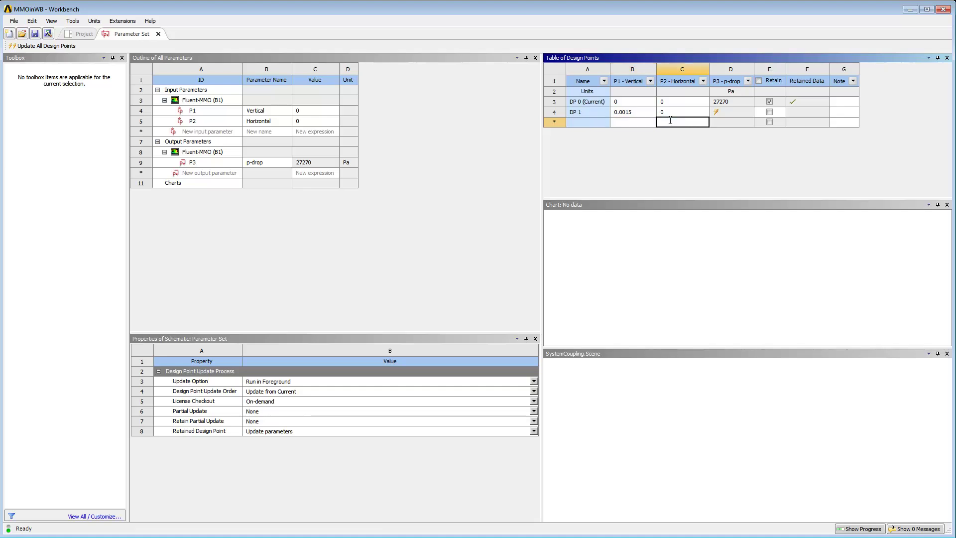
{"action": "type", "text": "0.005"}
{"action": "key", "text": "Escape"}
{"action": "type", "text": "0.005"}
{"action": "key", "text": "Return"}
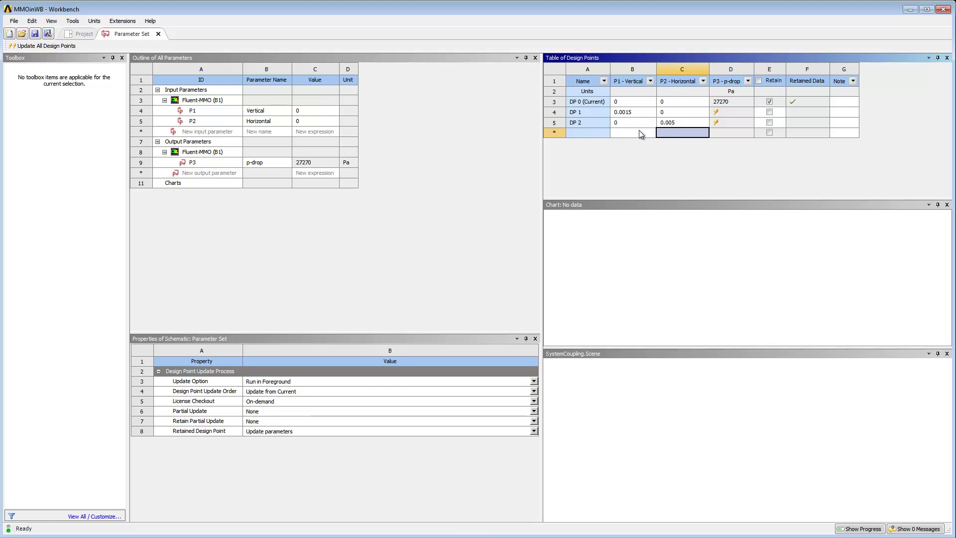
{"action": "left_click", "coordinate": [639, 131]}
{"action": "type", "text": "0."}
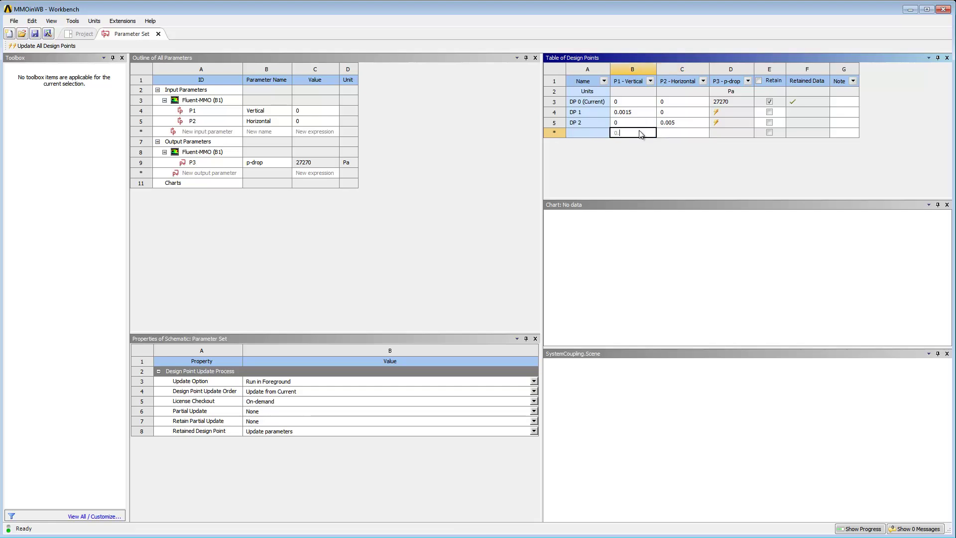
{"action": "type", "text": "0015"}
{"action": "left_click", "coordinate": [667, 131]}
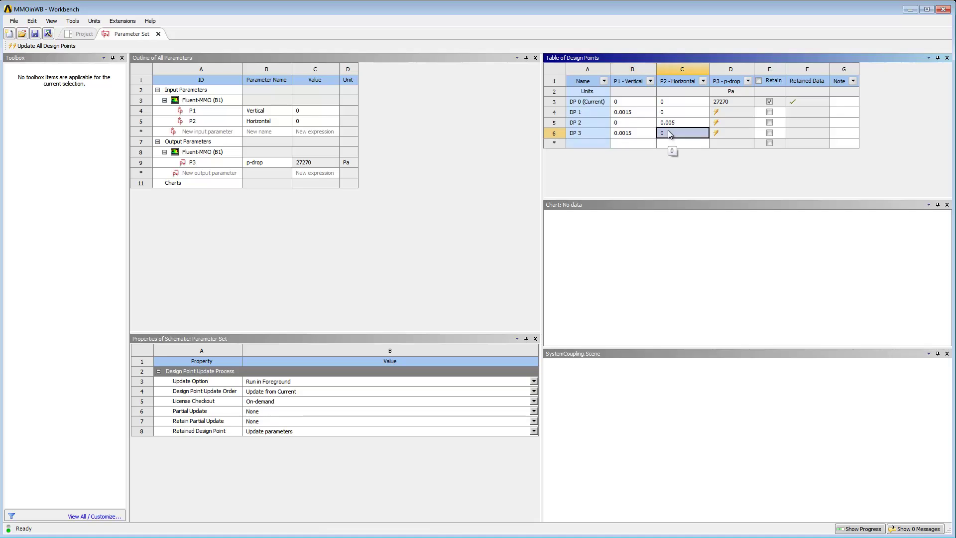
Give DP 3 Horizontal 0.005, and paste DP 0's p-drop value 27270 as a new output parameter.
{"action": "type", "text": "0.005"}
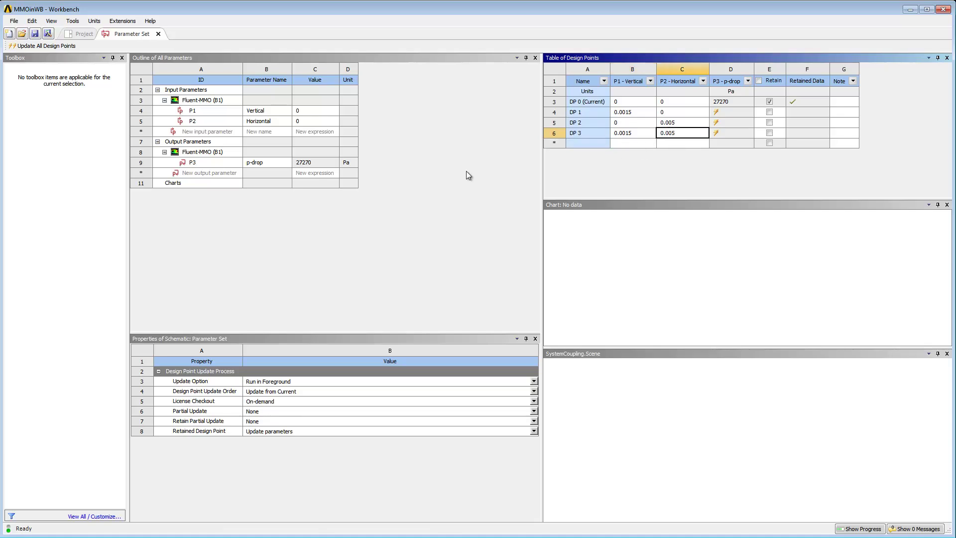
{"action": "left_click", "coordinate": [467, 172]}
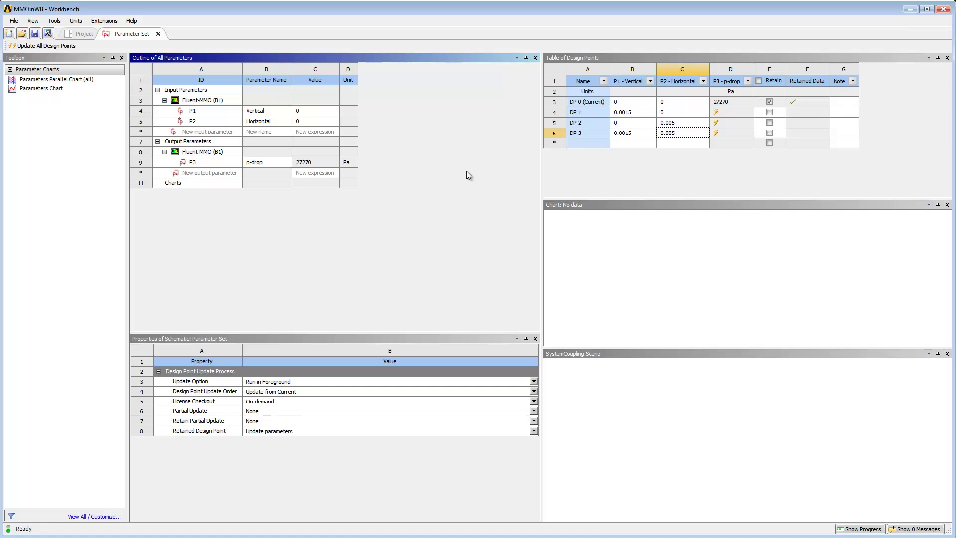
{"action": "left_click", "coordinate": [726, 102]}
{"action": "right_click", "coordinate": [727, 103]}
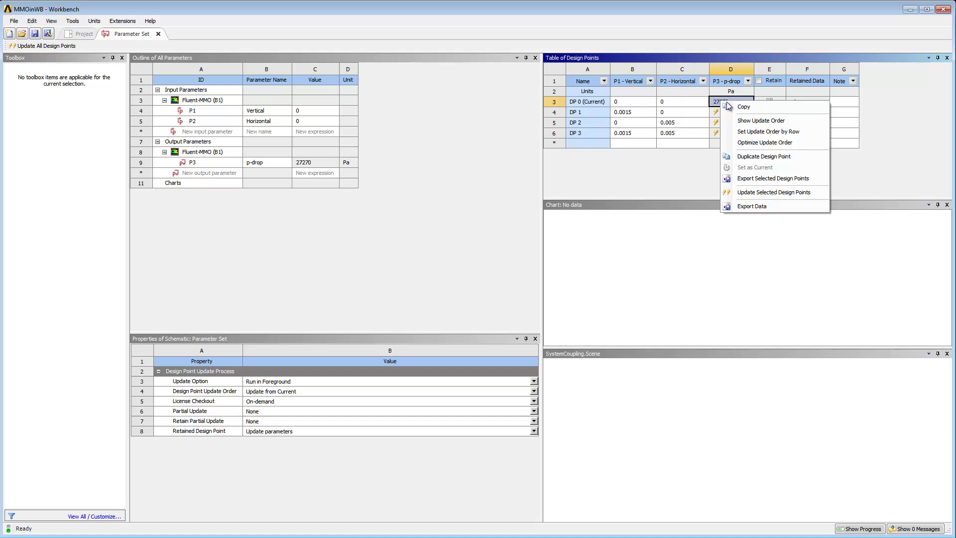
{"action": "left_click", "coordinate": [732, 107]}
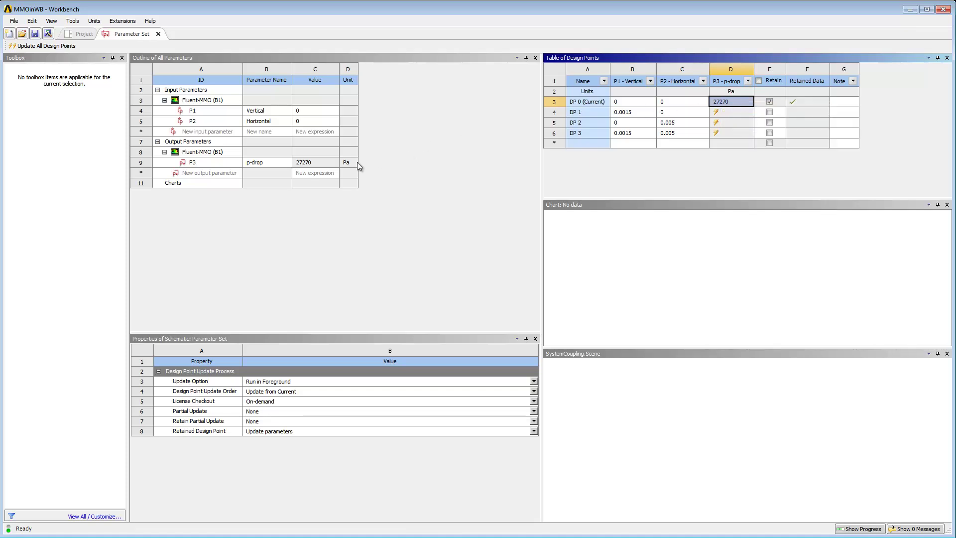
{"action": "right_click", "coordinate": [316, 172]}
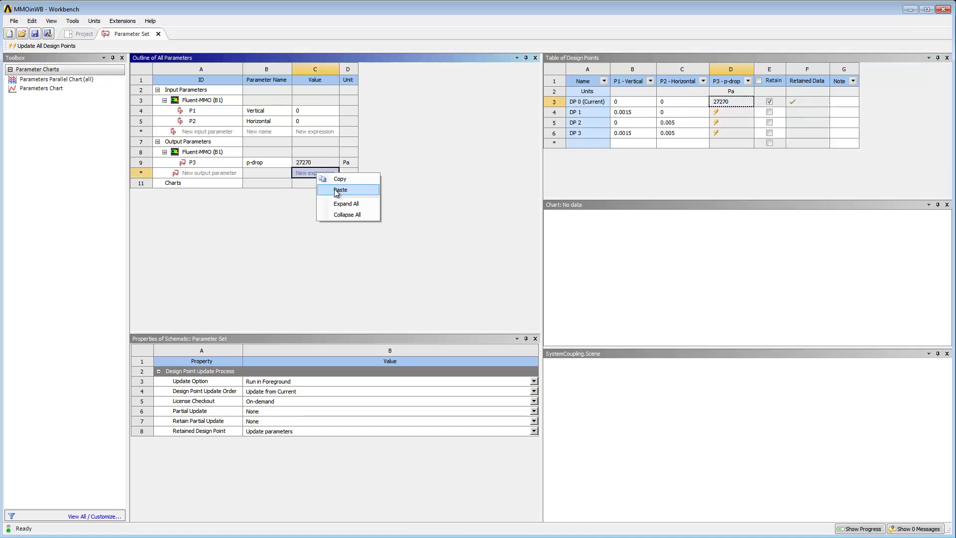
{"action": "left_click", "coordinate": [340, 190]}
Define P4 as 100-P3*100/27270.339[Pa] and rename it Improvement.
{"action": "left_click", "coordinate": [224, 383]}
{"action": "left_click", "coordinate": [224, 381]}
{"action": "type", "text": "100-P"}
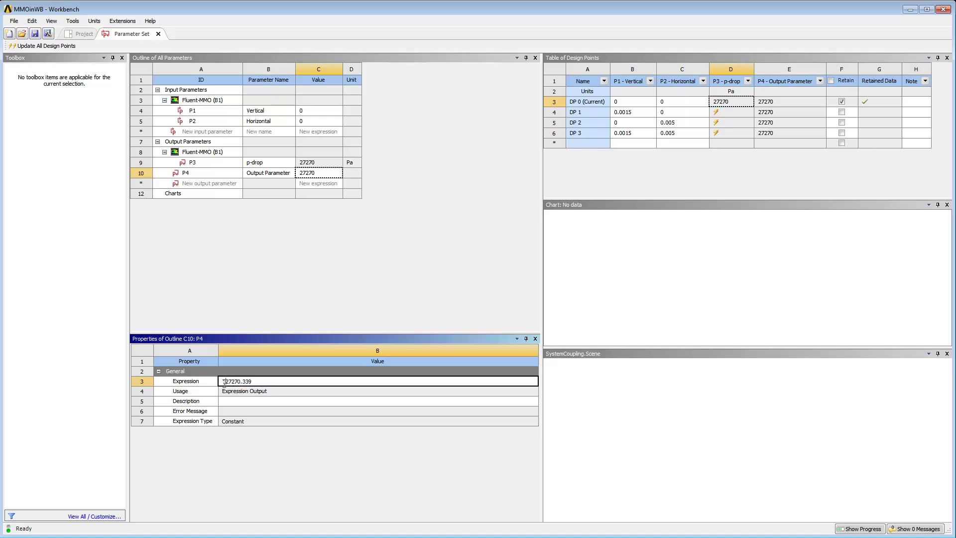
{"action": "type", "text": "3*100/27270.339[Pa]"}
{"action": "key", "text": "Return"}
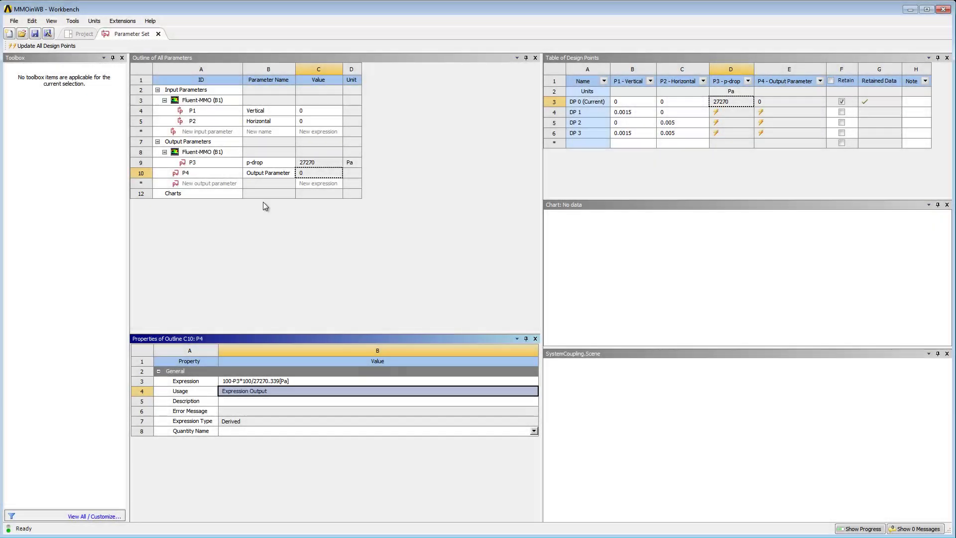
{"action": "left_click", "coordinate": [268, 174]}
{"action": "type", "text": "Improvement"}
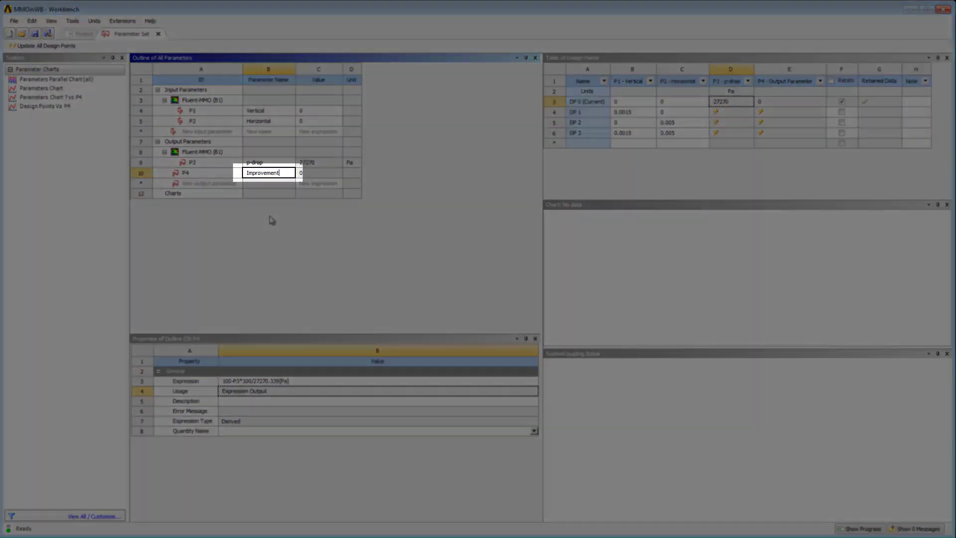
{"action": "key", "text": "Return"}
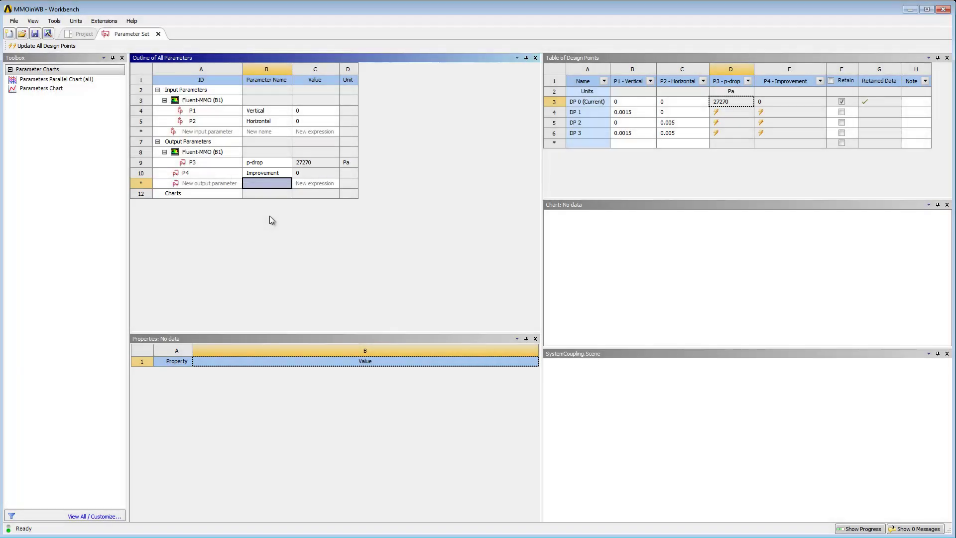
Update design points DP 1 through DP 3 to compute their p-drop and Improvement values.
{"action": "left_click", "coordinate": [577, 112]}
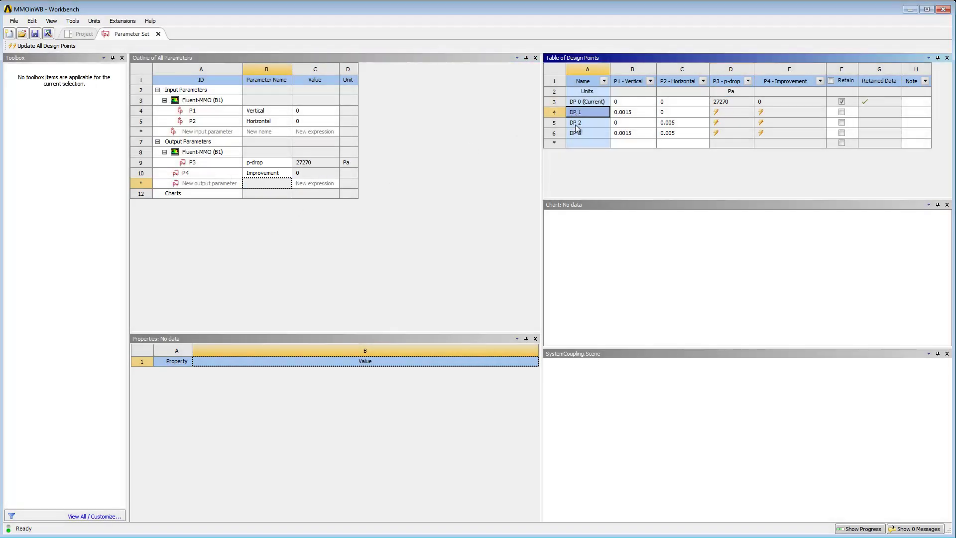
{"action": "left_click", "coordinate": [577, 133], "text": "shift"}
{"action": "right_click", "coordinate": [578, 133]}
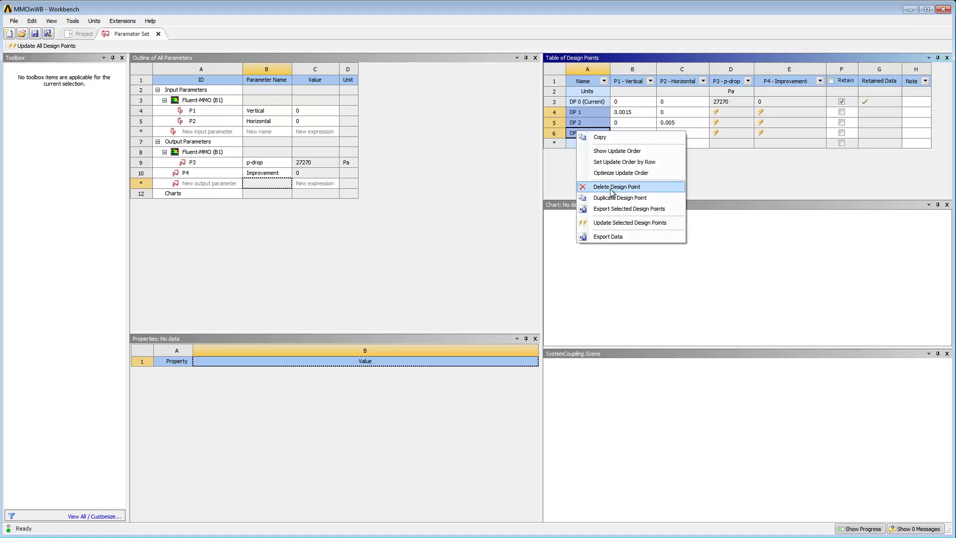
{"action": "left_click", "coordinate": [612, 222]}
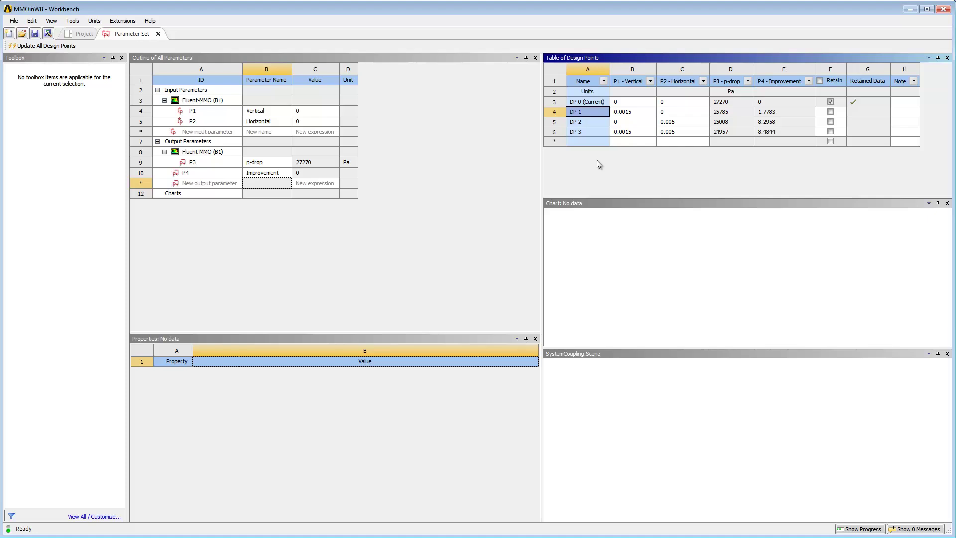
{"action": "right_click", "coordinate": [593, 128]}
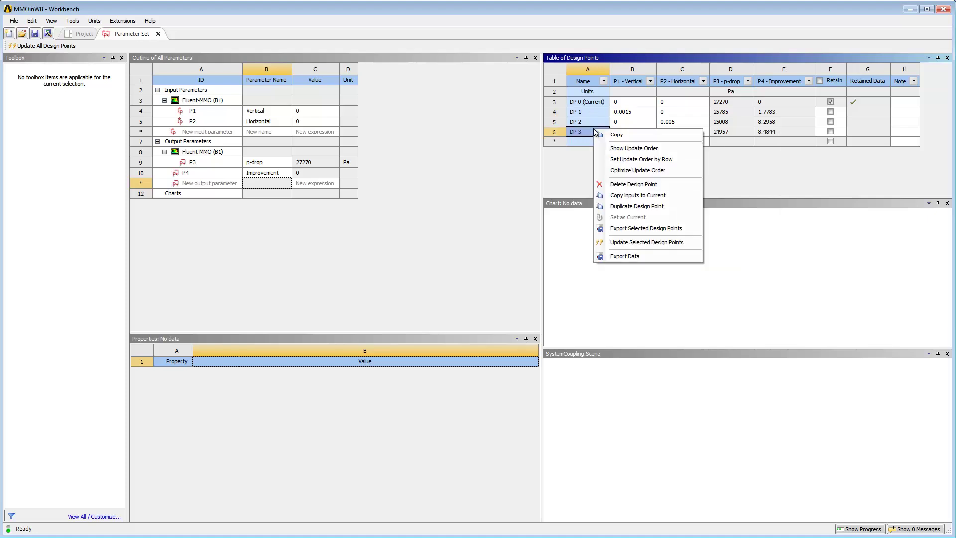
{"action": "left_click", "coordinate": [638, 195]}
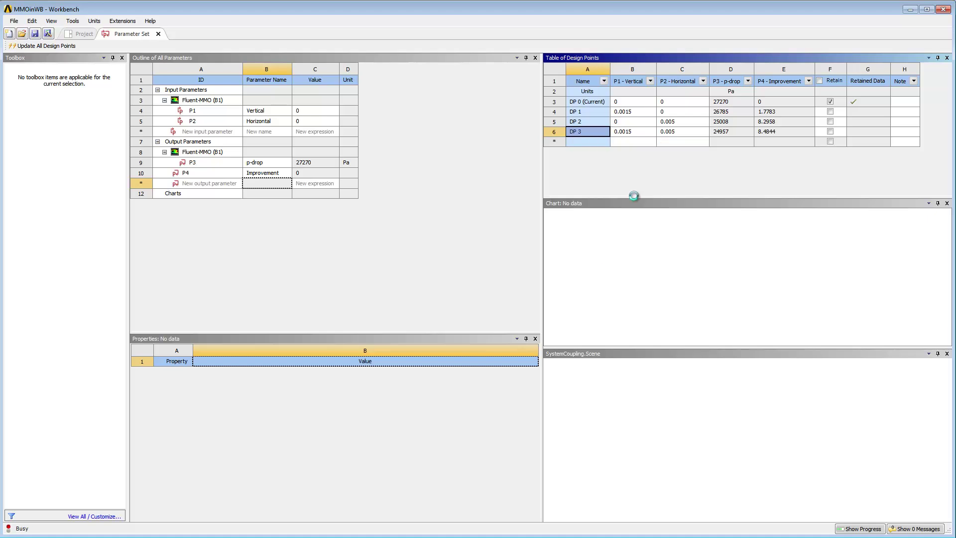
{"action": "right_click", "coordinate": [585, 102]}
{"action": "left_click", "coordinate": [622, 194]}
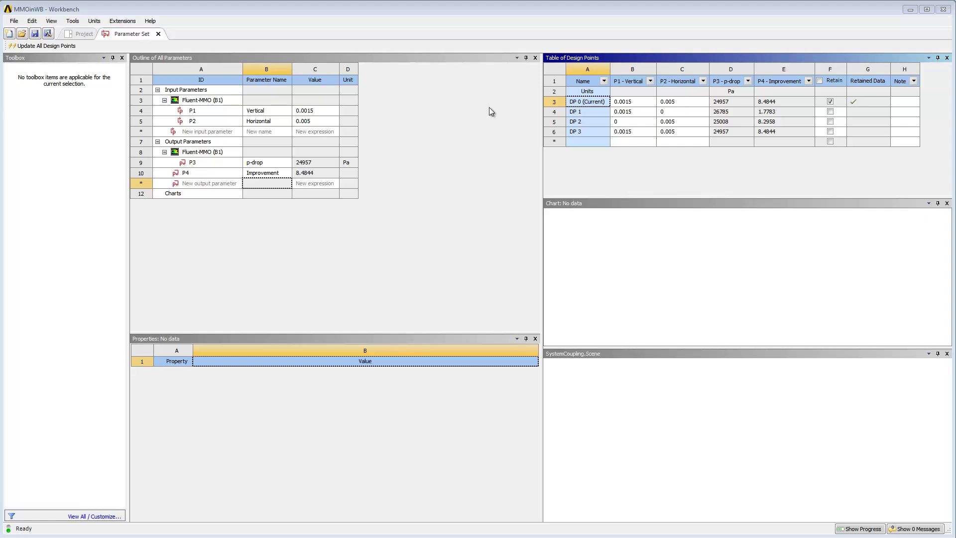
Add a Results system, link Solution cells A3 and B3 to C2, and open it in CFD-Post.
{"action": "left_click", "coordinate": [76, 34]}
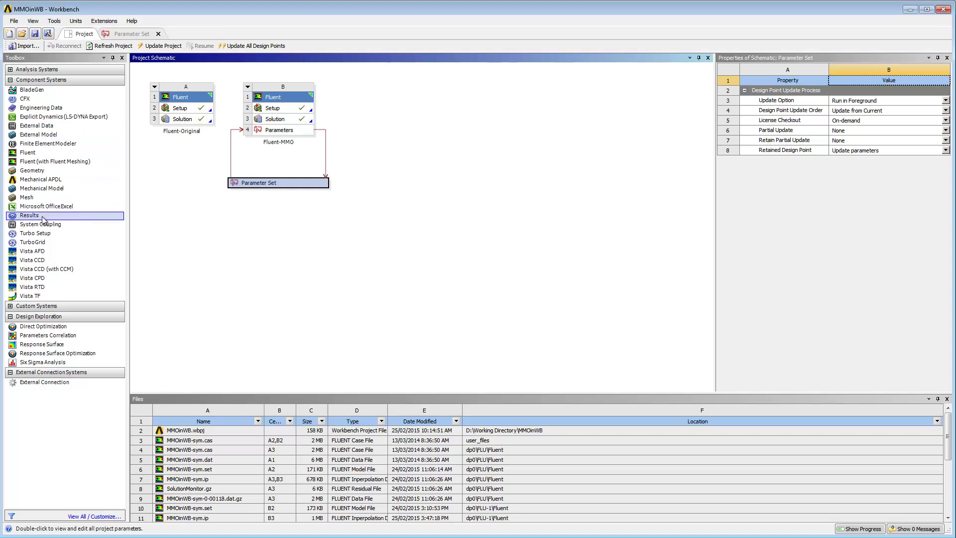
{"action": "left_click_drag", "start_coordinate": [43, 220], "coordinate": [398, 107]}
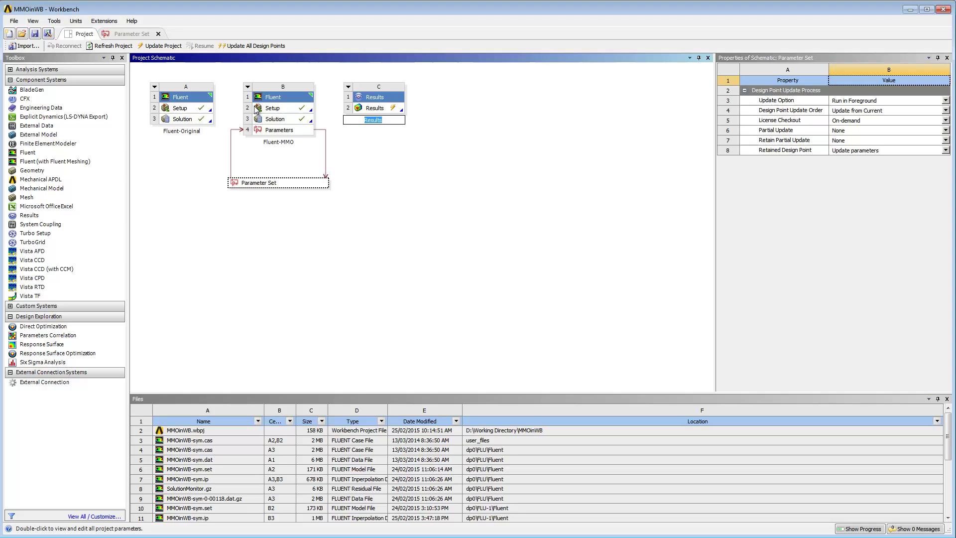
{"action": "left_click", "coordinate": [208, 120]}
{"action": "left_click_drag", "start_coordinate": [208, 121], "coordinate": [364, 110]}
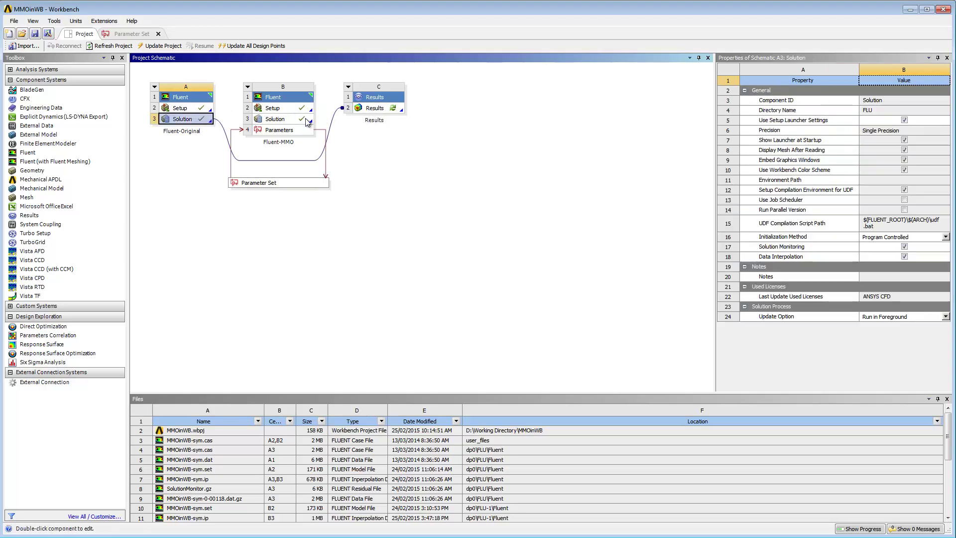
{"action": "left_click_drag", "start_coordinate": [304, 120], "coordinate": [356, 115]}
{"action": "double_click", "coordinate": [357, 116]}
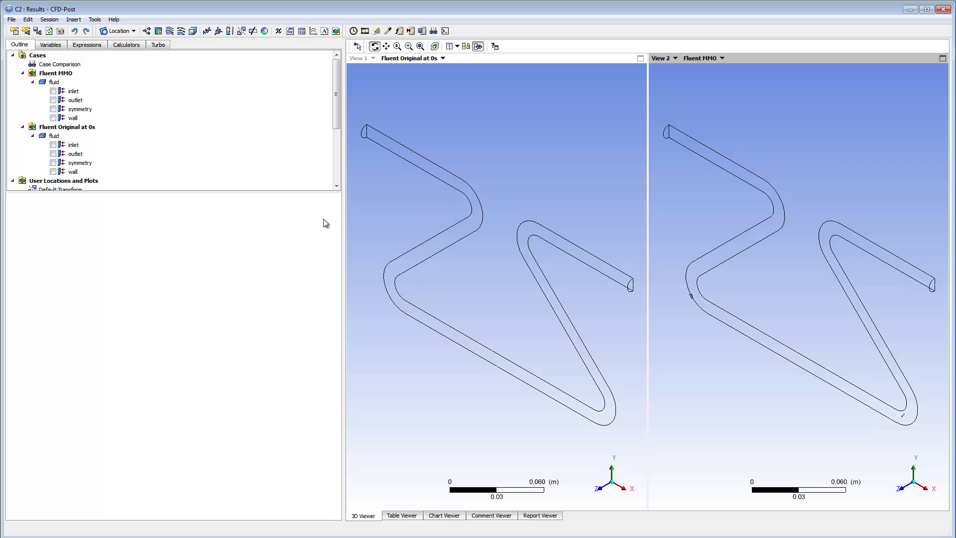
Show the wall surfaces of both the morphed and the original pipe cases.
{"action": "left_click", "coordinate": [53, 118]}
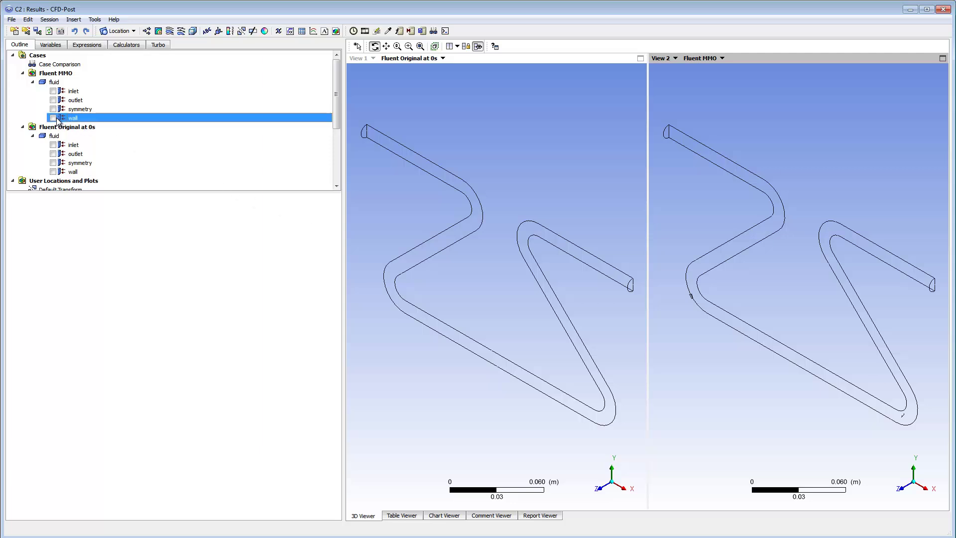
{"action": "left_click", "coordinate": [53, 171]}
{"action": "mouse_move", "coordinate": [619, 205]}
{"action": "left_mouse_down"}
{"action": "mouse_move", "coordinate": [559, 208]}
{"action": "mouse_move", "coordinate": [633, 208]}
{"action": "left_mouse_up"}
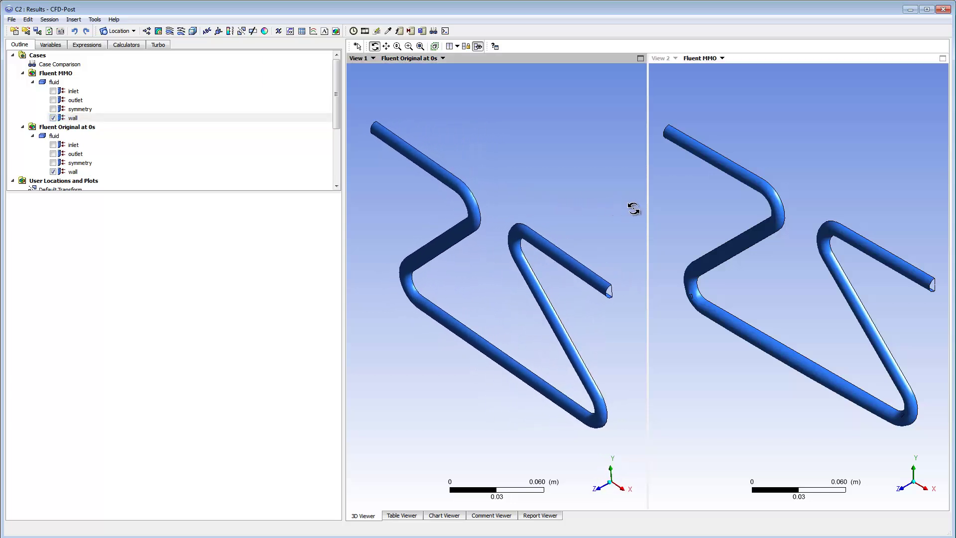
{"action": "mouse_move", "coordinate": [875, 214]}
{"action": "left_mouse_down"}
{"action": "mouse_move", "coordinate": [817, 211]}
{"action": "mouse_move", "coordinate": [870, 214]}
{"action": "left_mouse_up"}
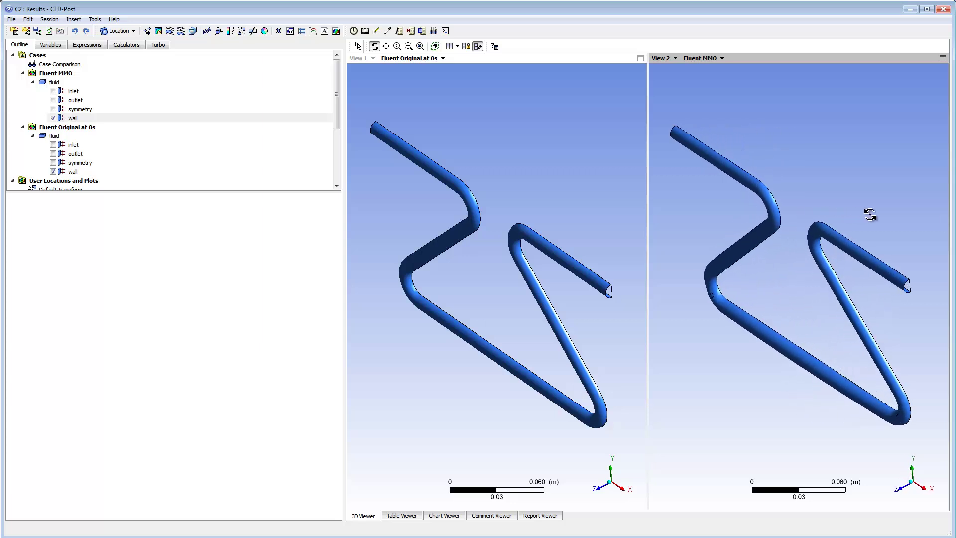
Activate Case Comparison and switch to the two side-by-side viewport layout.
{"action": "left_click", "coordinate": [73, 66]}
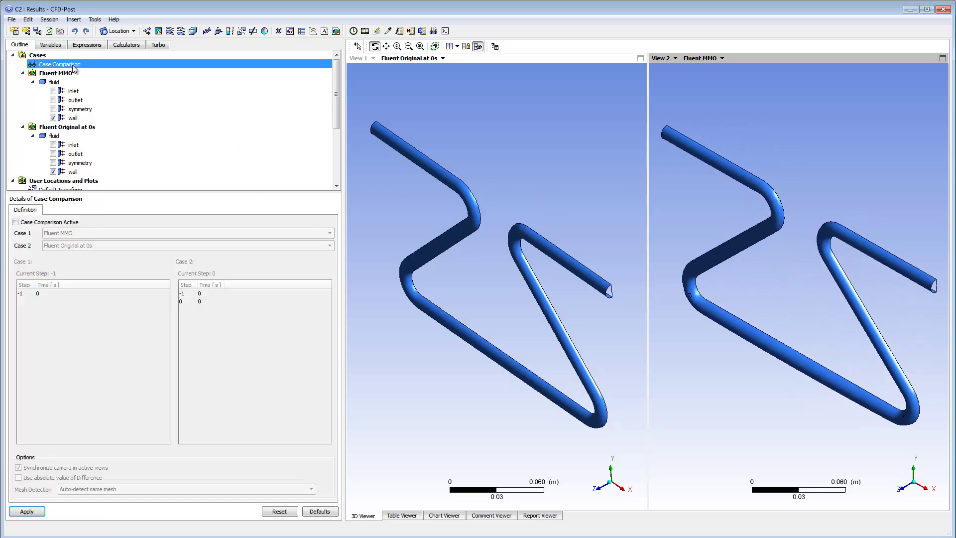
{"action": "left_click", "coordinate": [15, 222]}
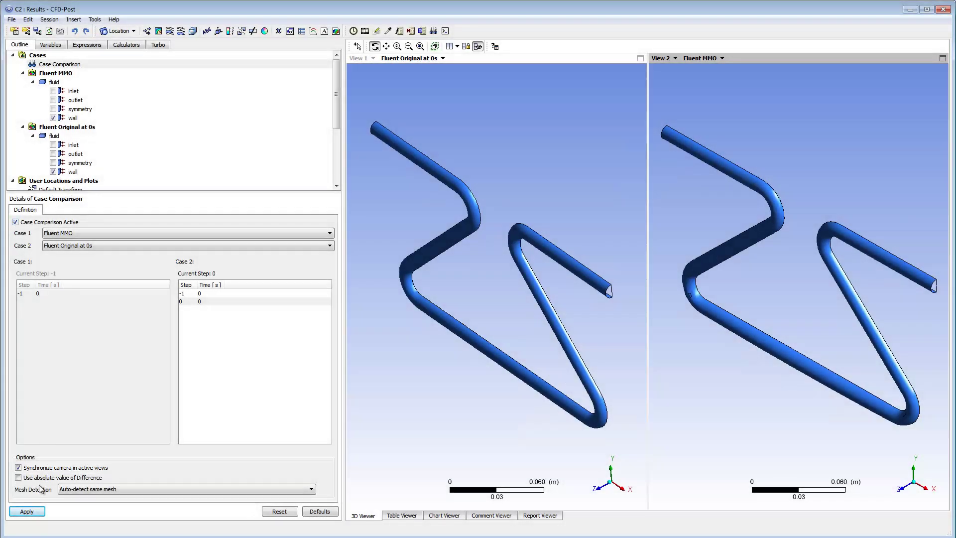
{"action": "left_click", "coordinate": [26, 511]}
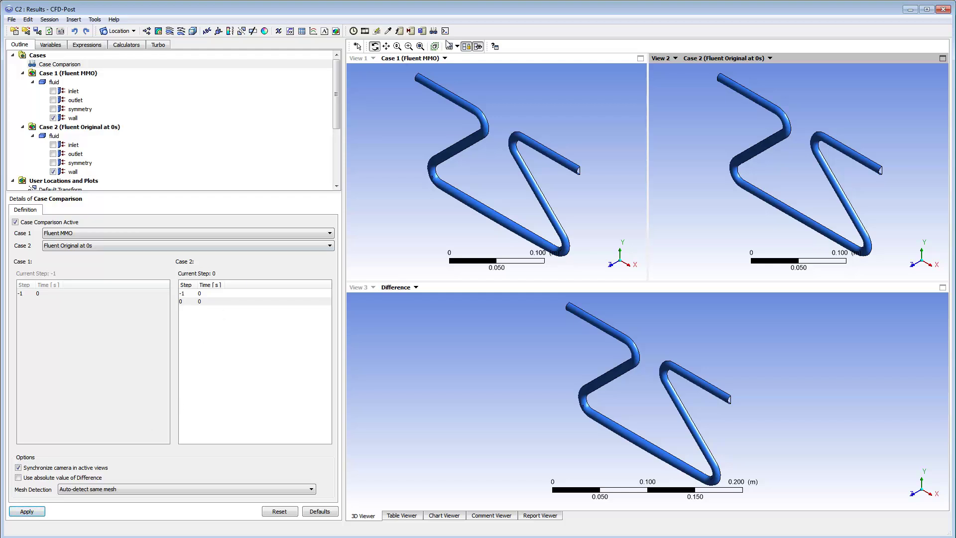
{"action": "left_click", "coordinate": [457, 46]}
{"action": "left_click", "coordinate": [451, 69]}
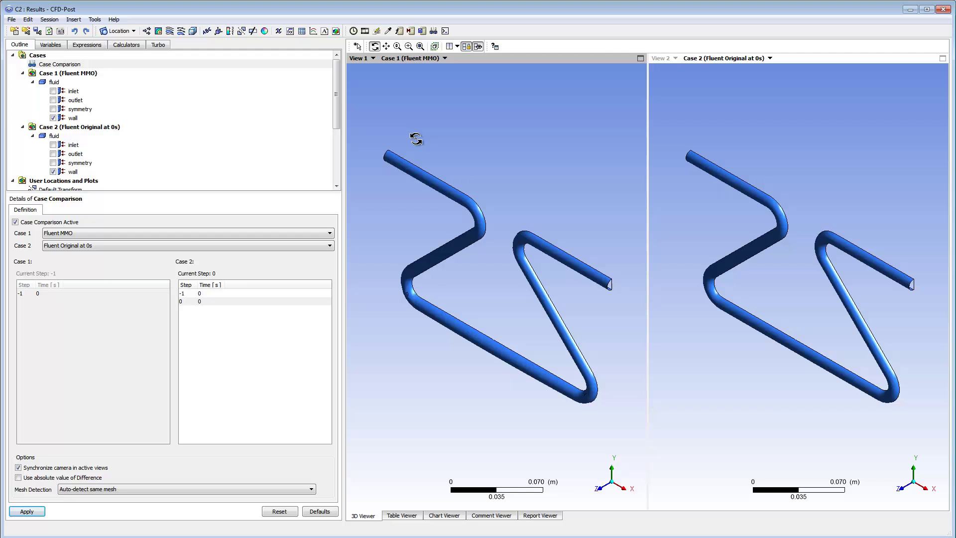
{"action": "right_click_drag", "start_coordinate": [369, 250], "coordinate": [465, 325]}
{"action": "mouse_move", "coordinate": [528, 289]}
{"action": "left_mouse_down"}
{"action": "mouse_move", "coordinate": [538, 297]}
{"action": "mouse_move", "coordinate": [546, 284]}
{"action": "left_mouse_up"}
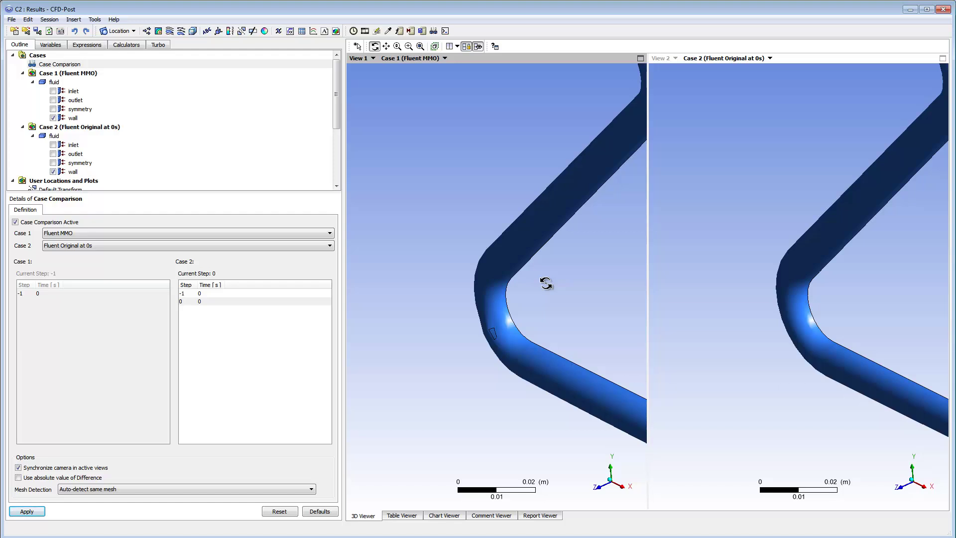
{"action": "left_click", "coordinate": [421, 46]}
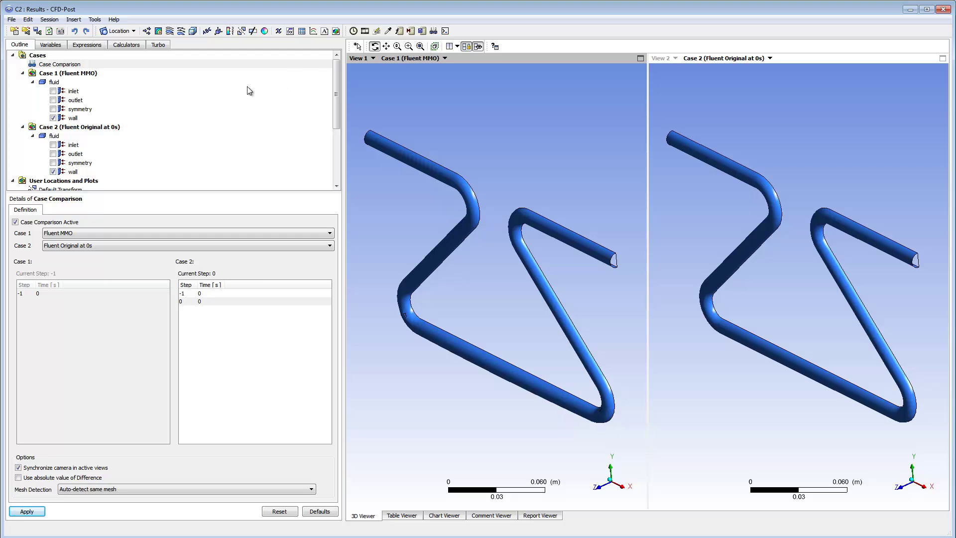
Colour the Case 1 wall by Pressure using a Local range.
{"action": "left_click", "coordinate": [74, 118]}
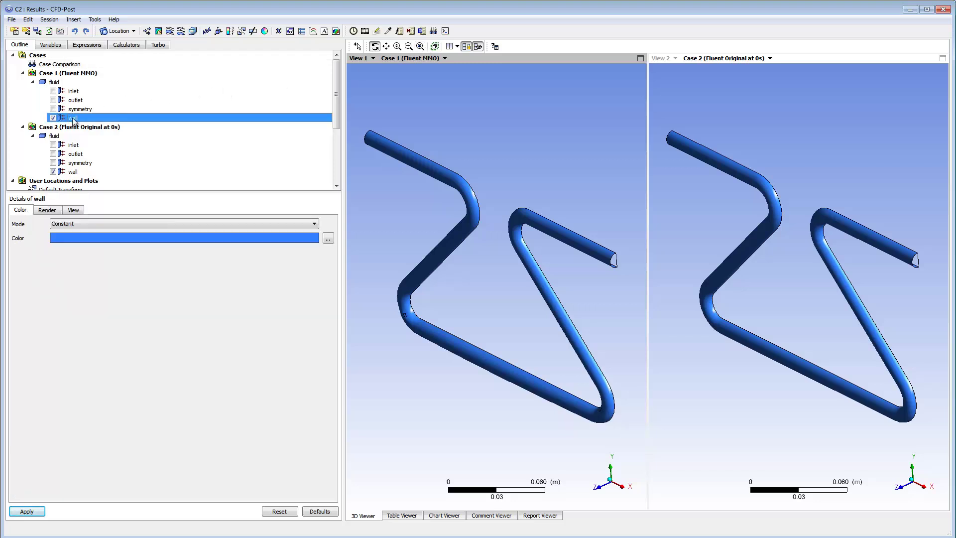
{"action": "left_click", "coordinate": [148, 226]}
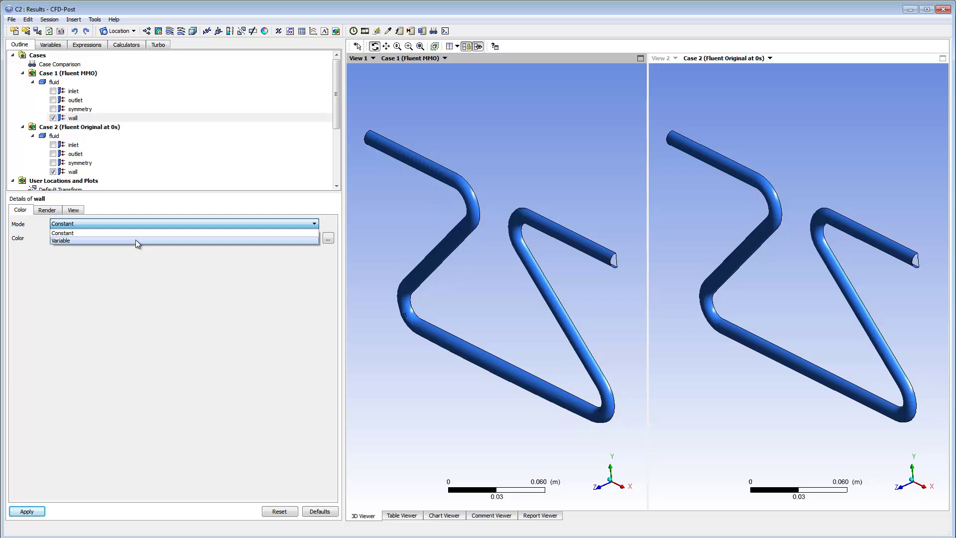
{"action": "left_click", "coordinate": [135, 240]}
{"action": "left_click", "coordinate": [133, 255]}
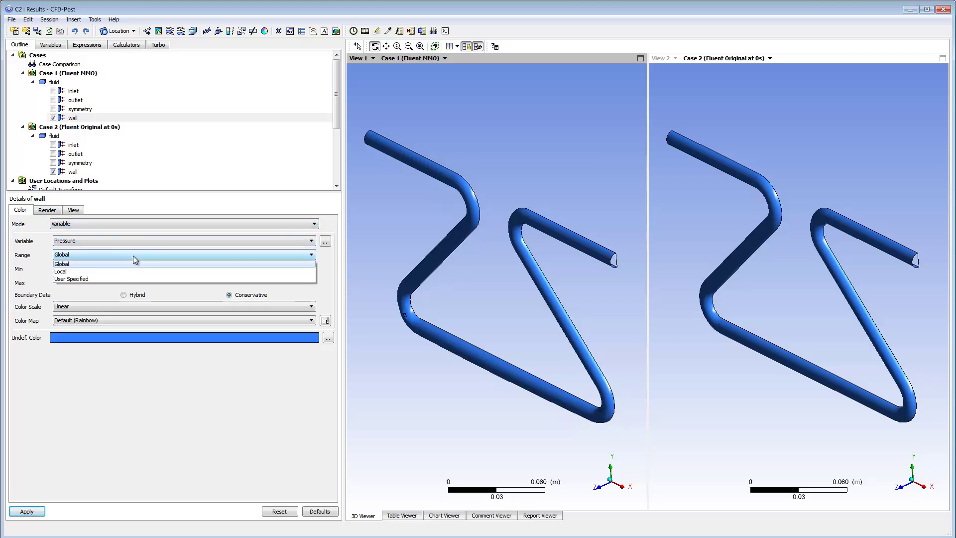
{"action": "left_click", "coordinate": [127, 270]}
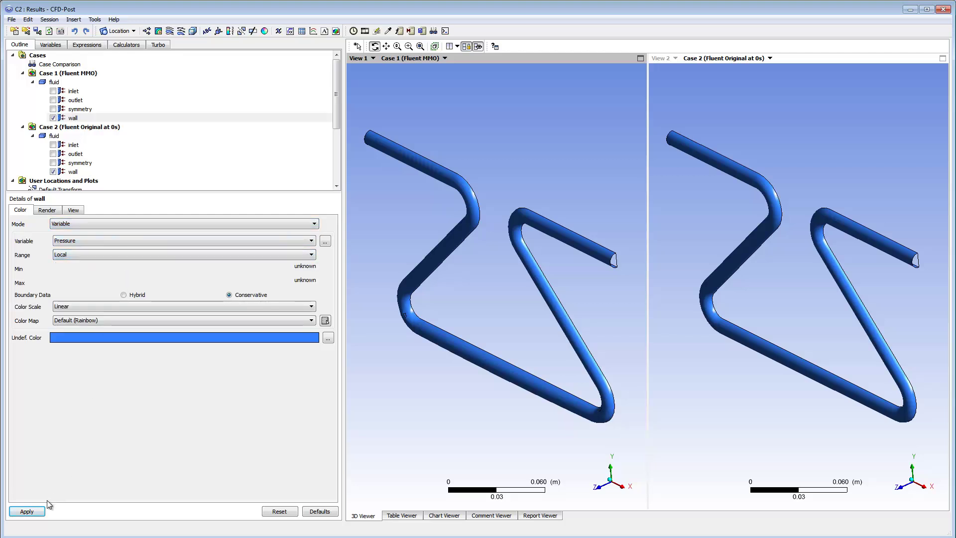
{"action": "left_click", "coordinate": [38, 509]}
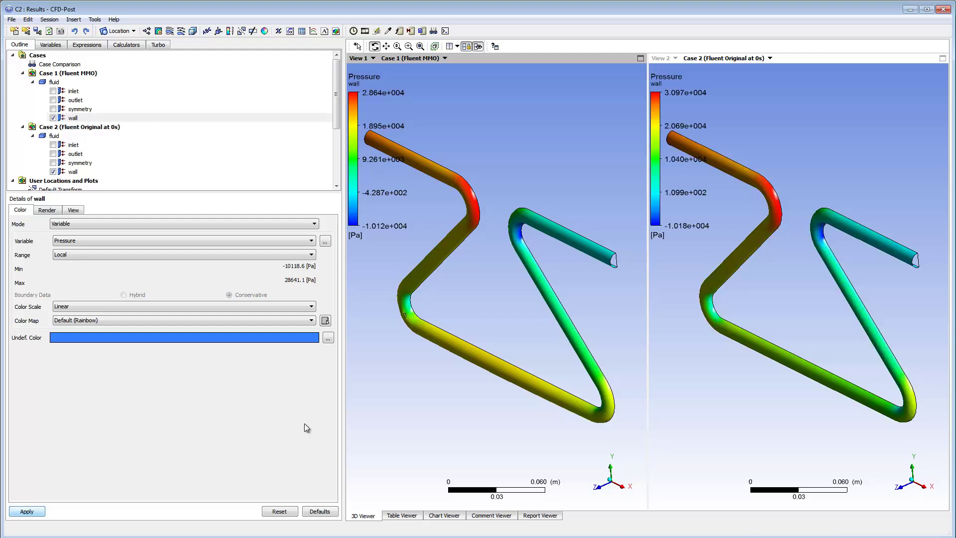
{"action": "mouse_move", "coordinate": [605, 323]}
{"action": "left_mouse_down"}
{"action": "mouse_move", "coordinate": [556, 326]}
{"action": "mouse_move", "coordinate": [603, 323]}
{"action": "left_mouse_up"}
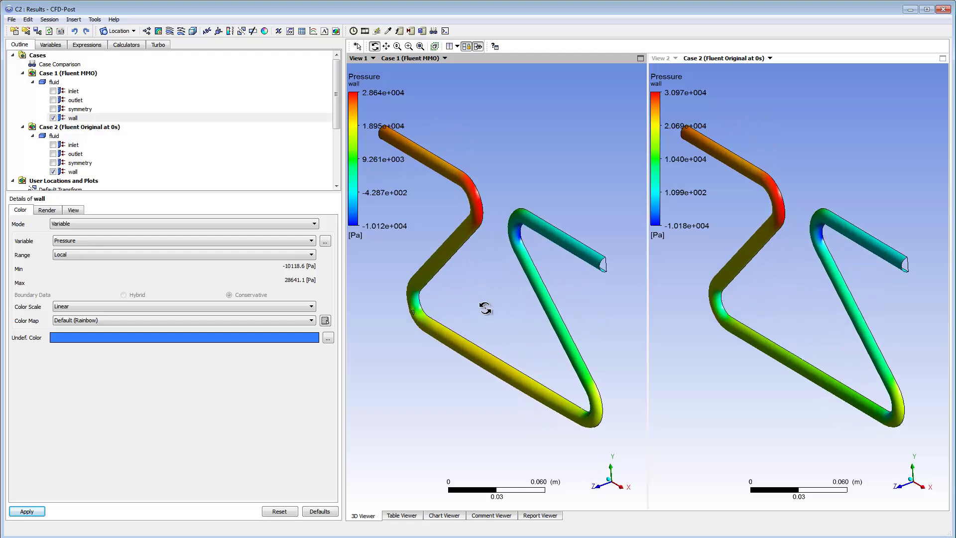
Switch the colour range to Global so both walls share the -1.018e+004 to 3.097e+004 Pa legend.
{"action": "left_click", "coordinate": [289, 255]}
{"action": "left_click", "coordinate": [270, 271]}
{"action": "left_click", "coordinate": [26, 512]}
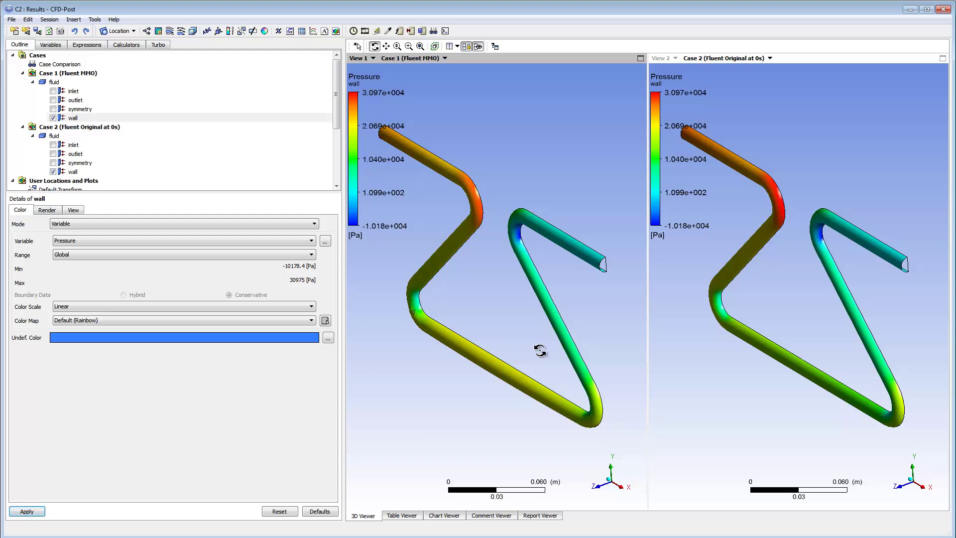